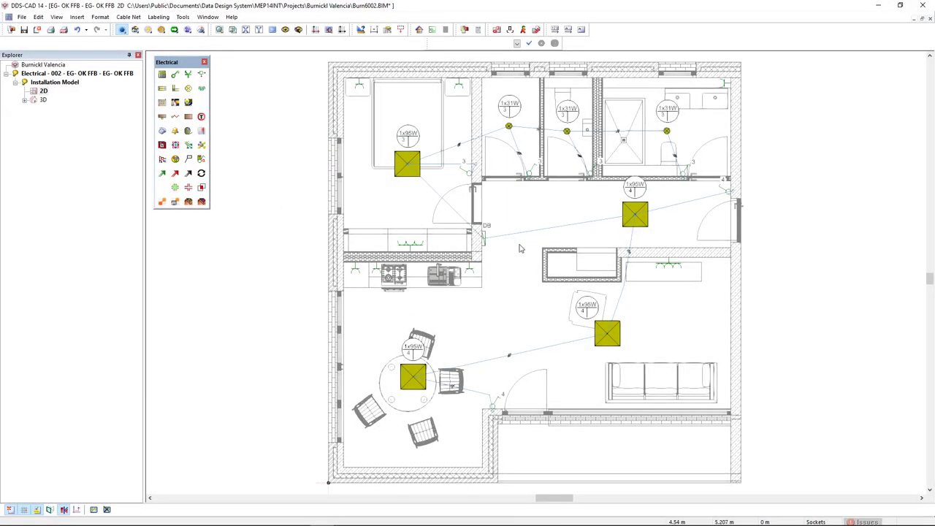
# Open distribution board DB's properties and show its Circuit List
pyautogui.click(483, 241)
pyautogui.doubleClick(484, 249)
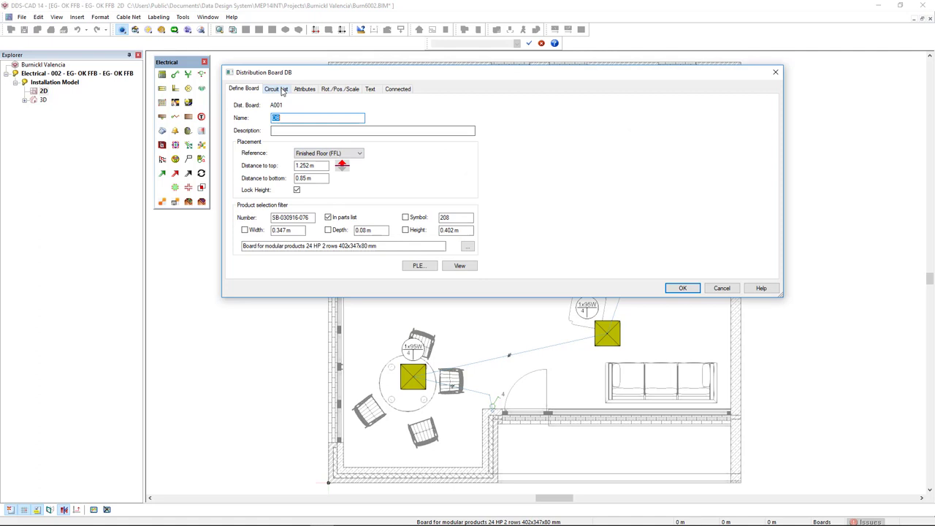
pyautogui.click(278, 88)
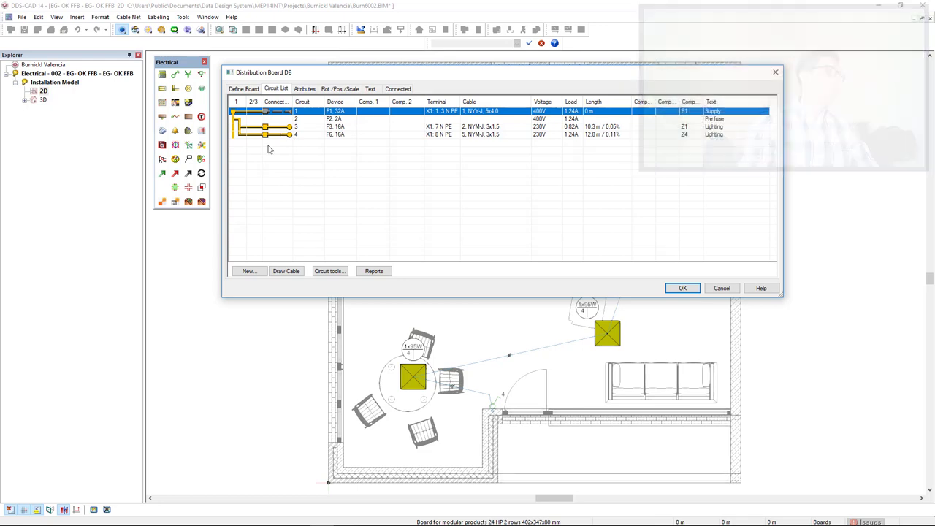
# Add a ZMF1D socket circuit to DB with N PE, 20 A and a 20 A type B MCB
pyautogui.click(247, 271)
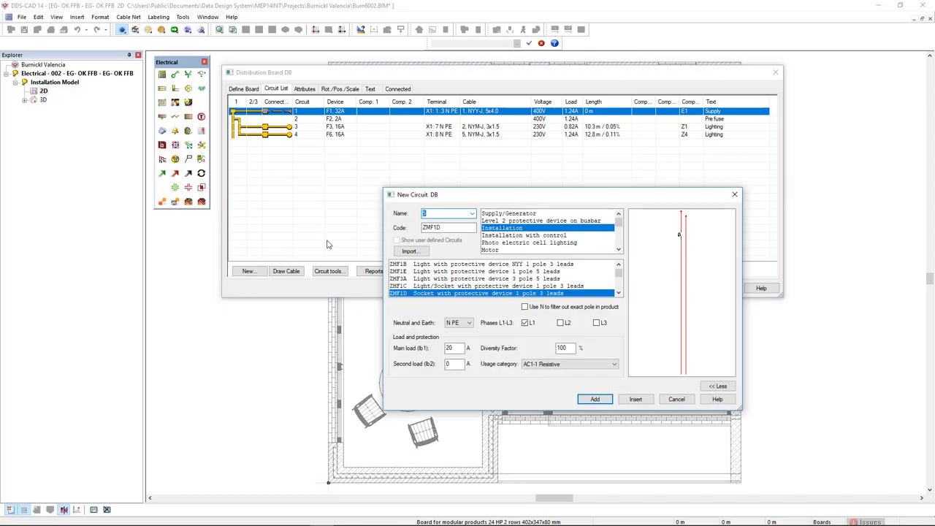
pyautogui.moveTo(467, 198); pyautogui.dragTo(371, 85)
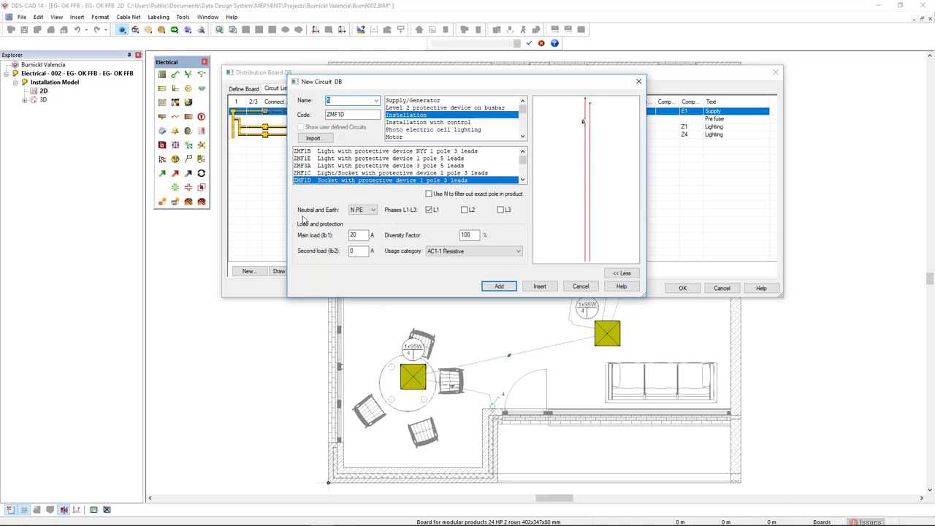
pyautogui.click(356, 214)
pyautogui.click(359, 223)
pyautogui.press('Tab')
pyautogui.click(499, 286)
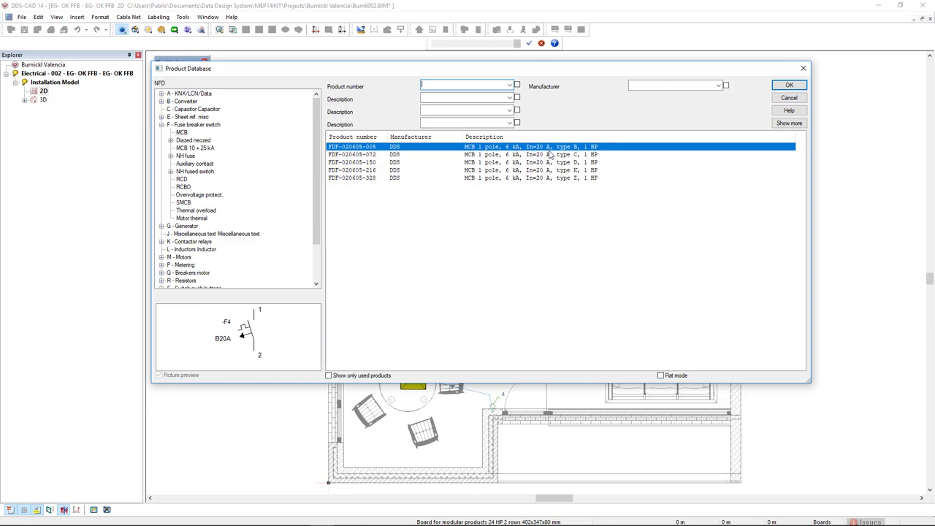
pyautogui.click(788, 85)
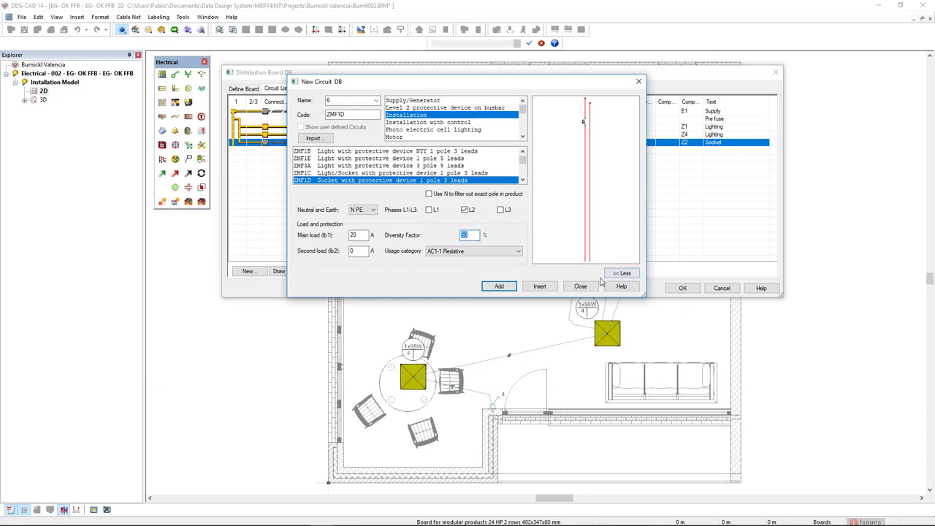
# Run Update Dimensions on board DB so pre-fuse circuit 2 becomes 16 A
pyautogui.click(580, 287)
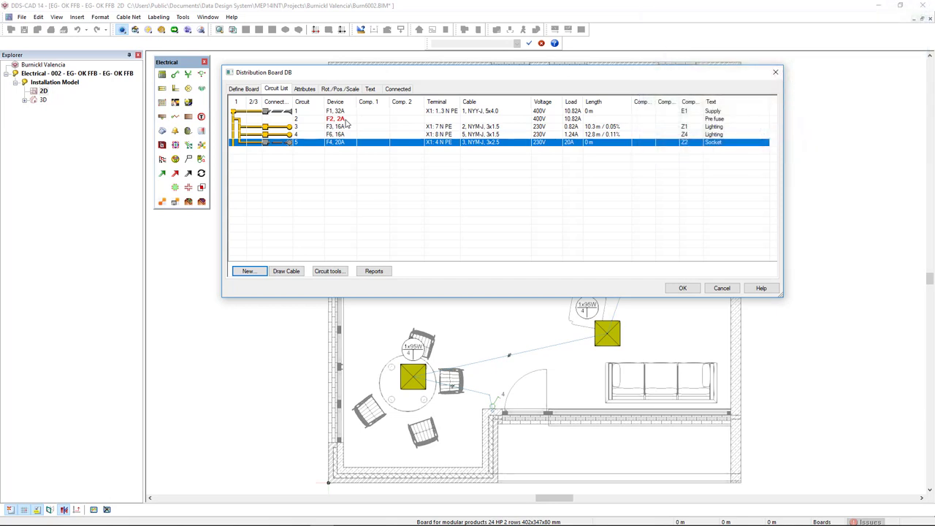
pyautogui.click(348, 121)
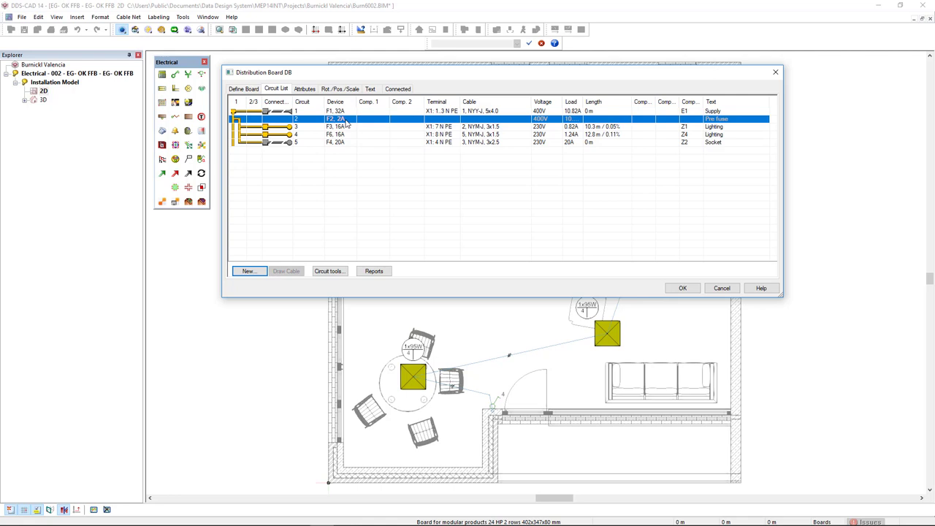
pyautogui.rightClick(347, 124)
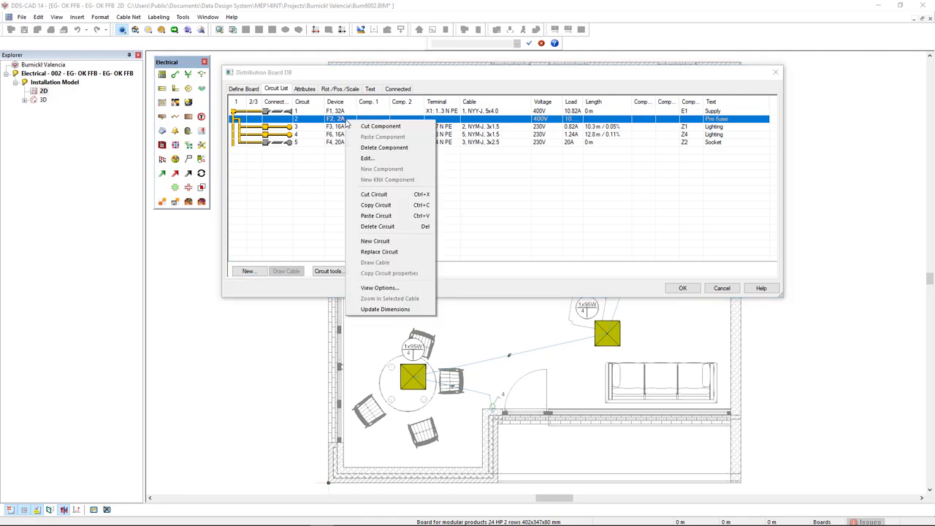
pyautogui.click(424, 311)
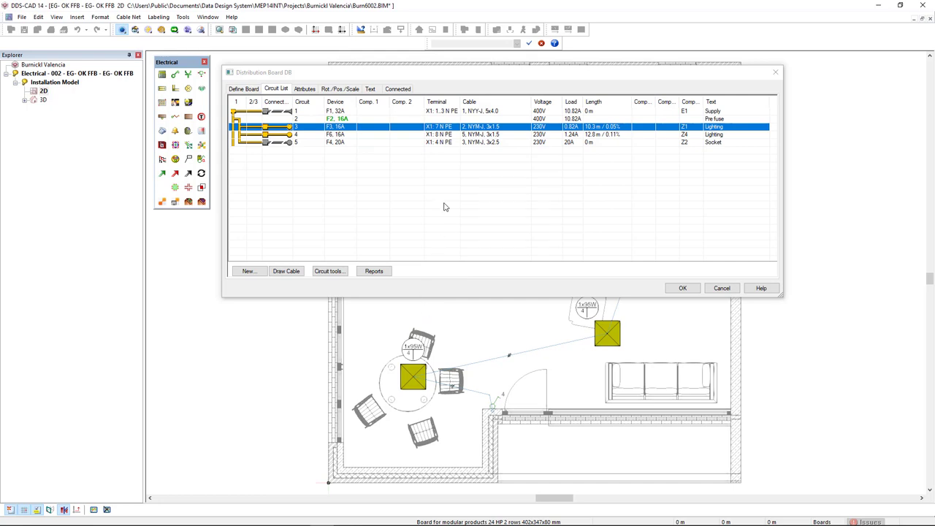
pyautogui.click(495, 144)
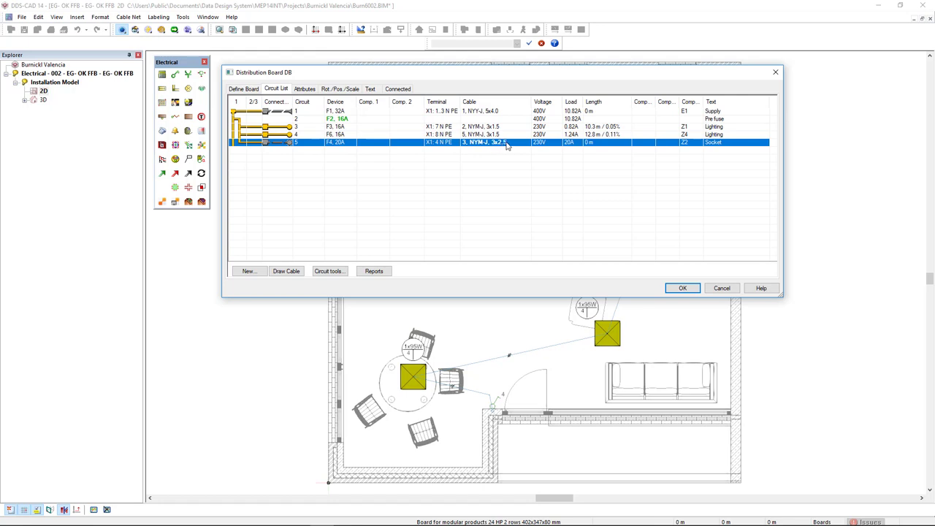
# Open circuit 5's cable, check its cross-sections, and view its 230 V, 20 A load data
pyautogui.doubleClick(509, 146)
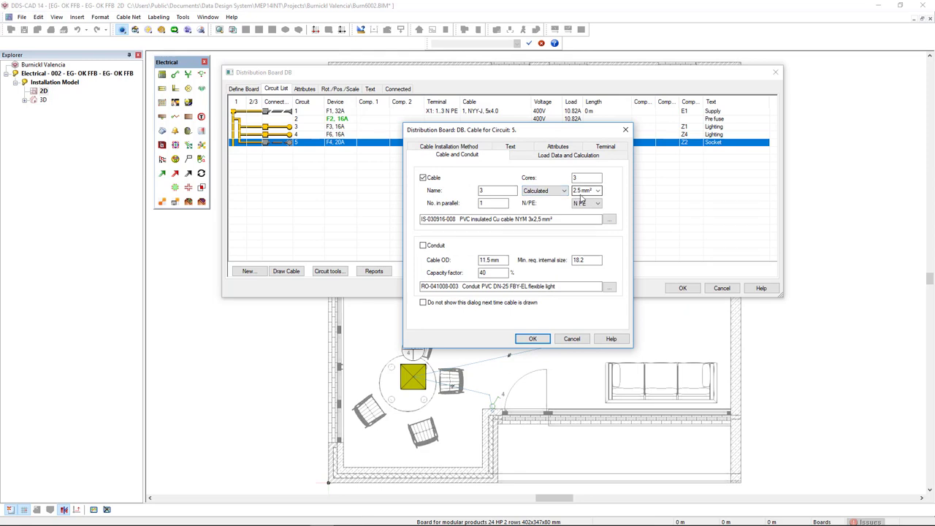
pyautogui.click(597, 192)
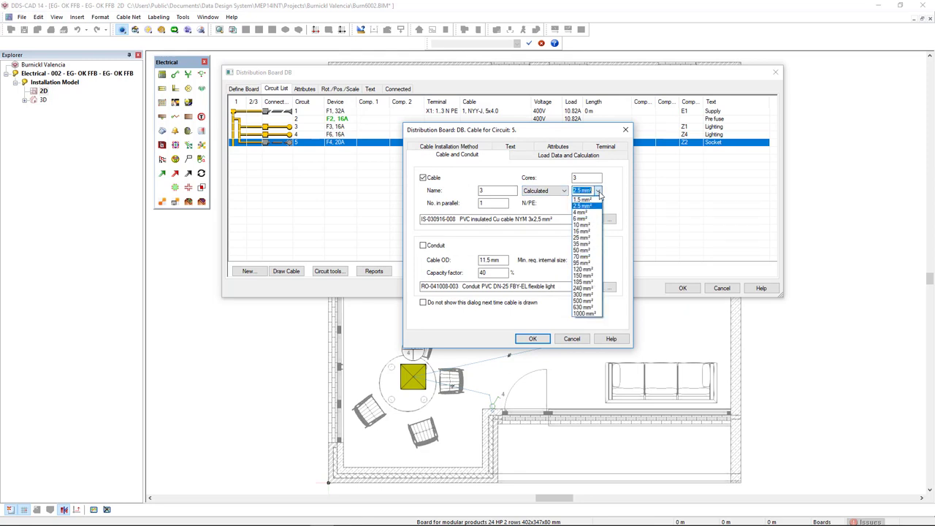
pyautogui.click(612, 189)
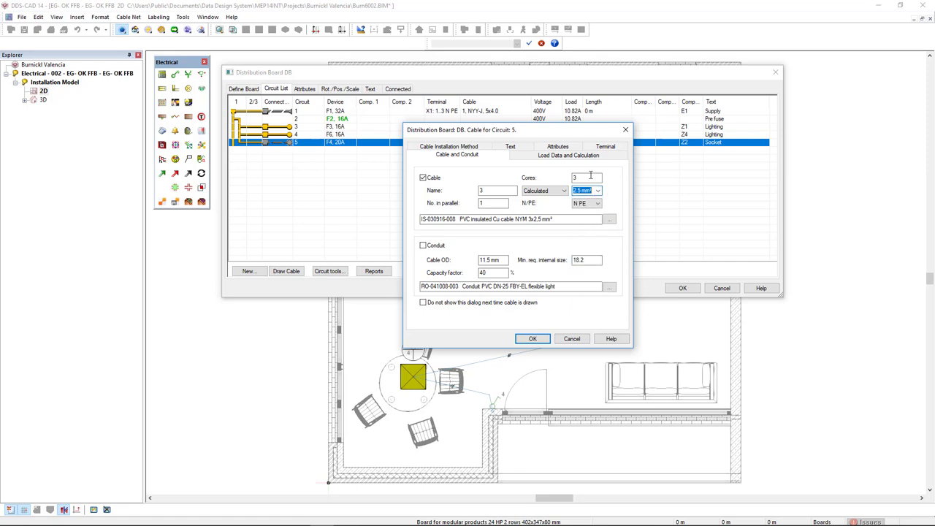
pyautogui.click(524, 160)
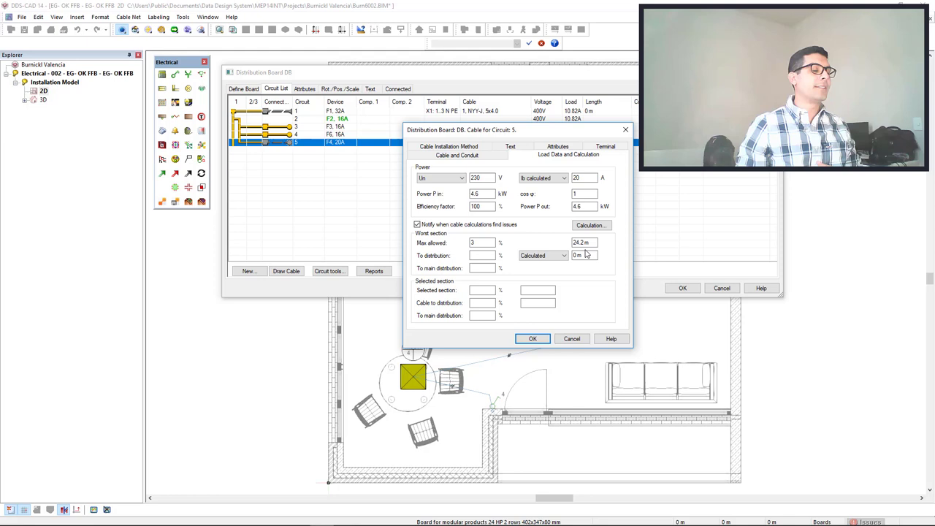
# Set circuit 5's cable length to distribution to 30 m
pyautogui.click(578, 256)
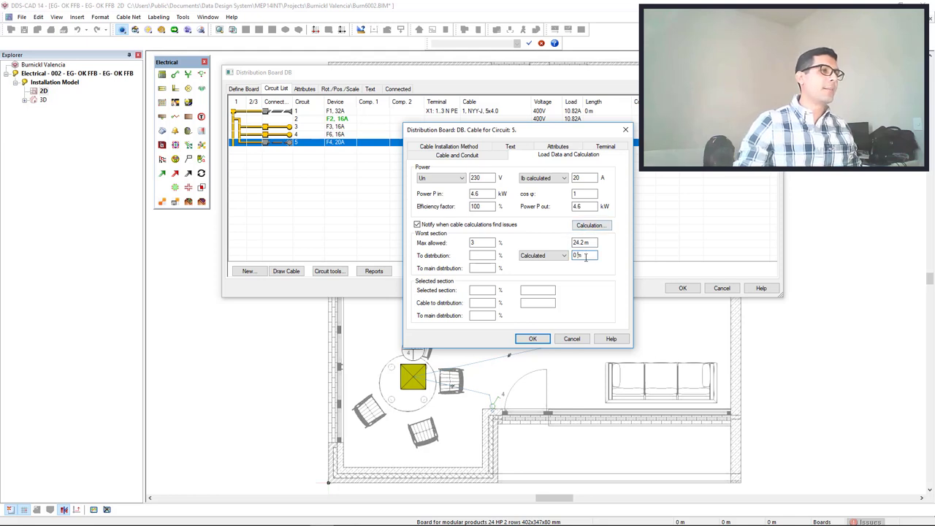
pyautogui.doubleClick(586, 257)
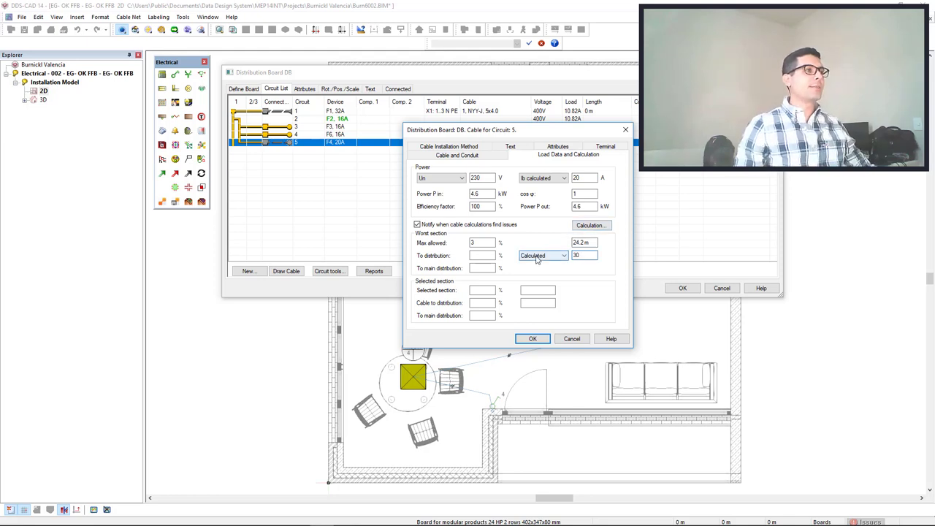
pyautogui.click(537, 260)
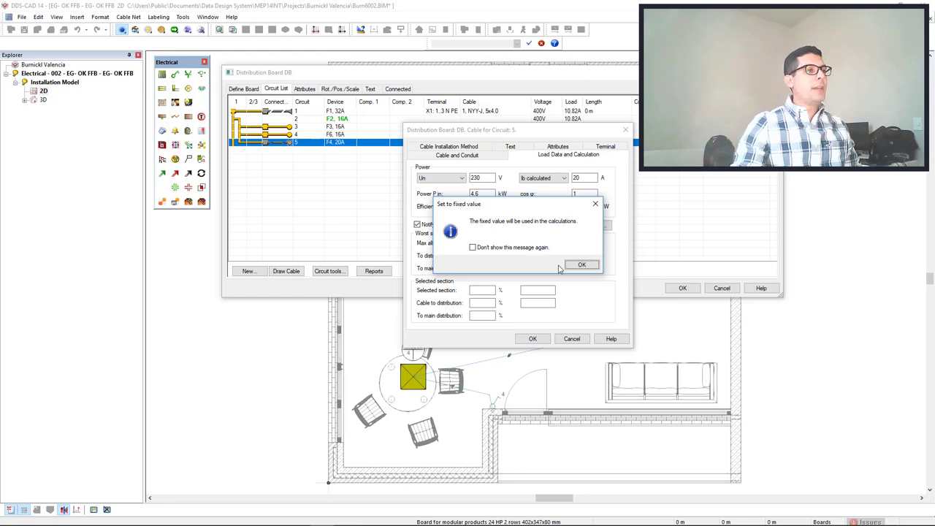
pyautogui.click(580, 267)
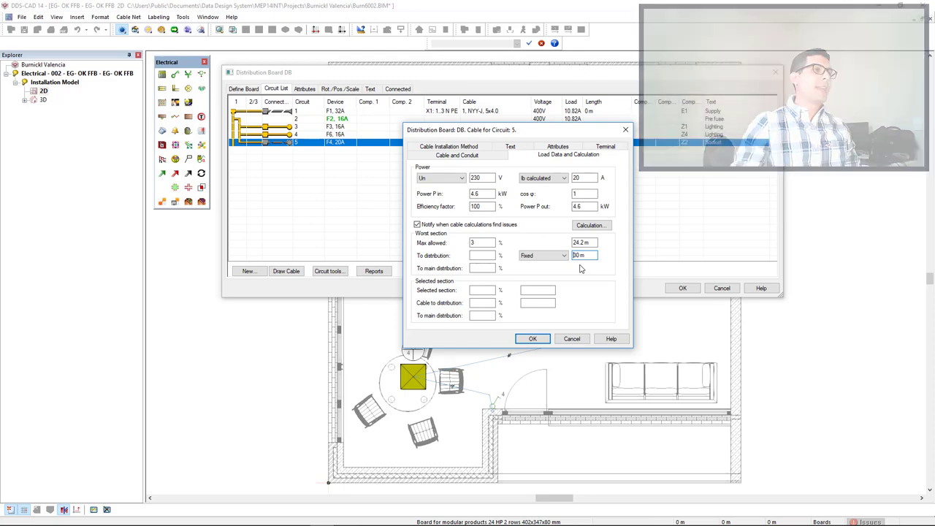
# Calculate the cable and apply the resulting NYM-J 3x4.0 cross-section to circuit 5
pyautogui.click(590, 225)
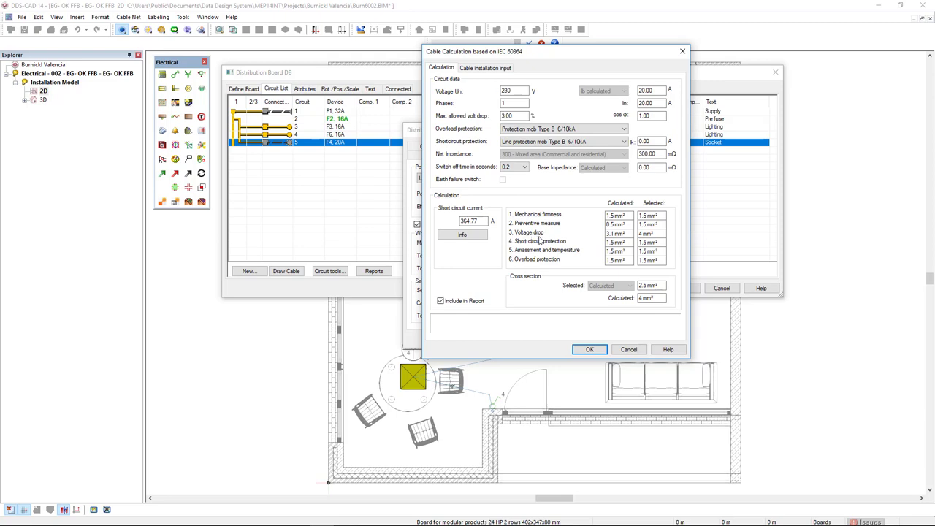
pyautogui.click(588, 349)
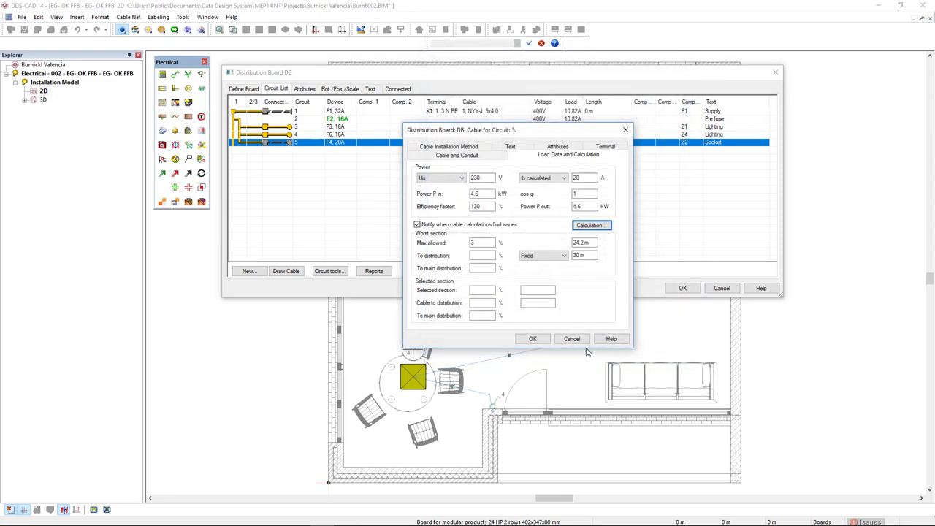
pyautogui.click(534, 339)
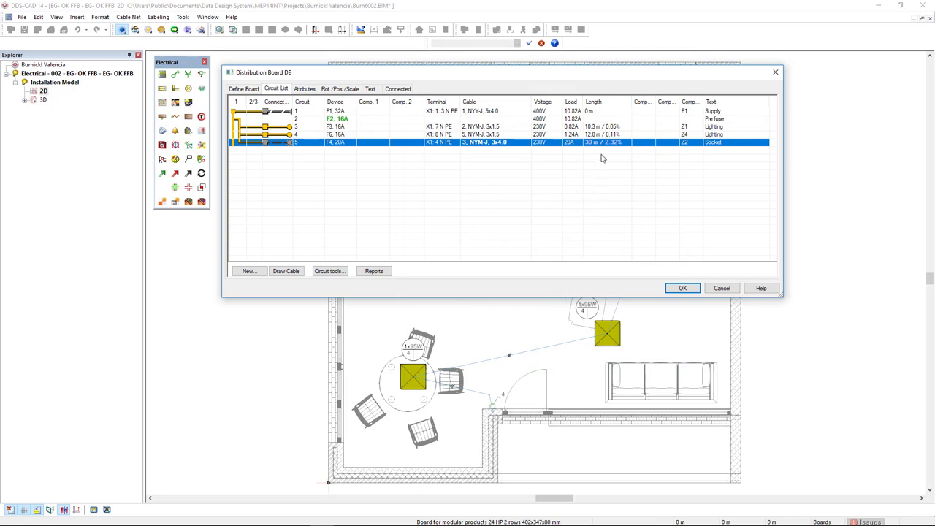
# Review circuit 5's updated cable values and close the Distribution Board DB dialog
pyautogui.click(502, 150)
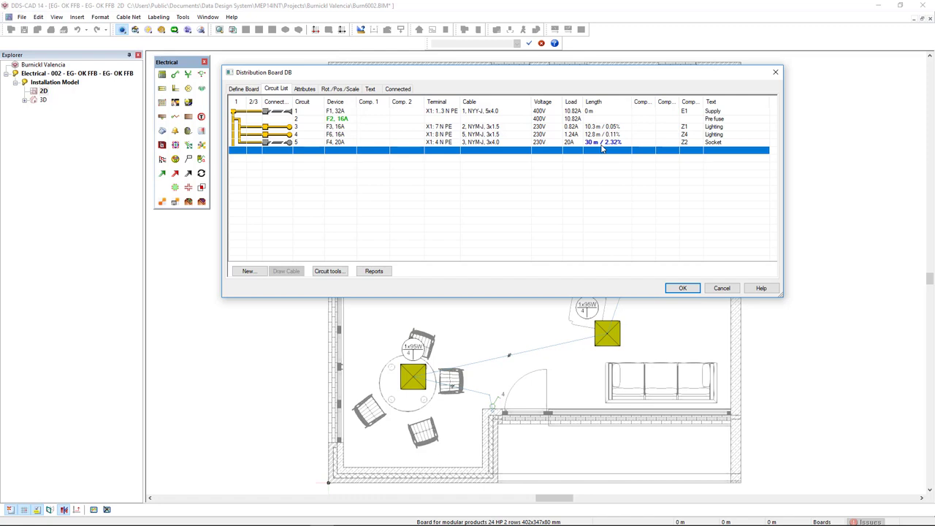
pyautogui.click(682, 287)
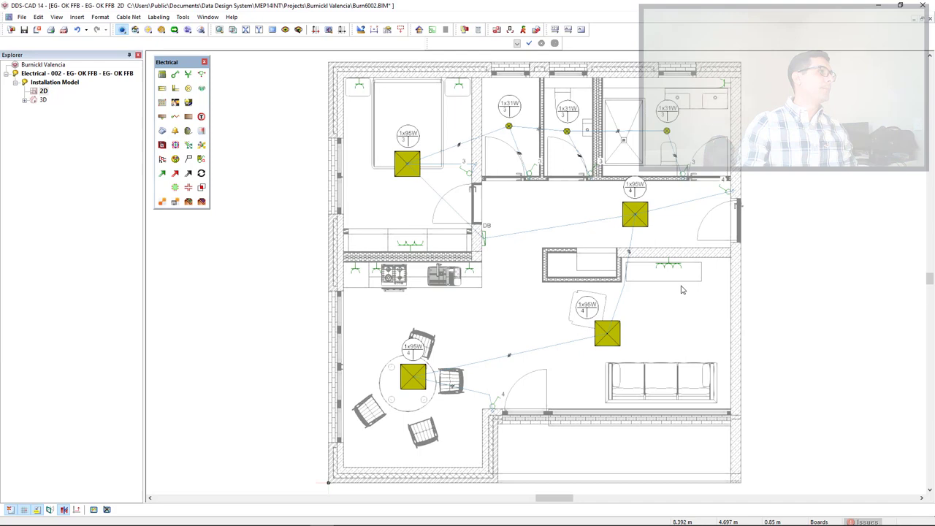
# Open the Burn6500 Electrical schematic and select distribution board DB for it
pyautogui.click(11, 30)
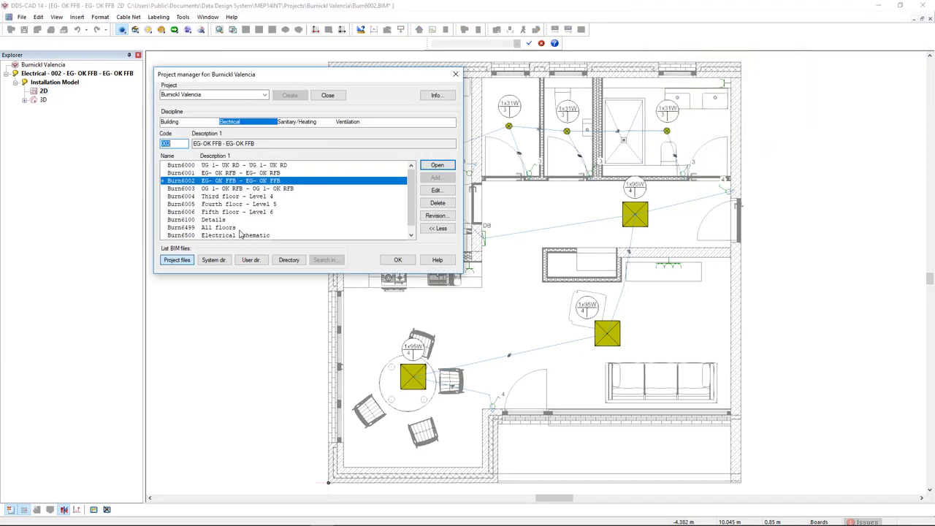
pyautogui.click(240, 234)
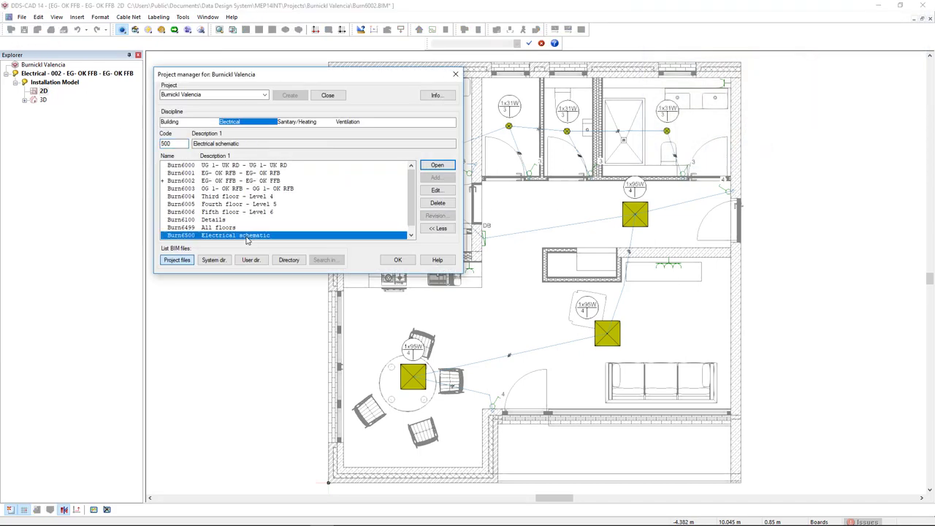
pyautogui.click(437, 166)
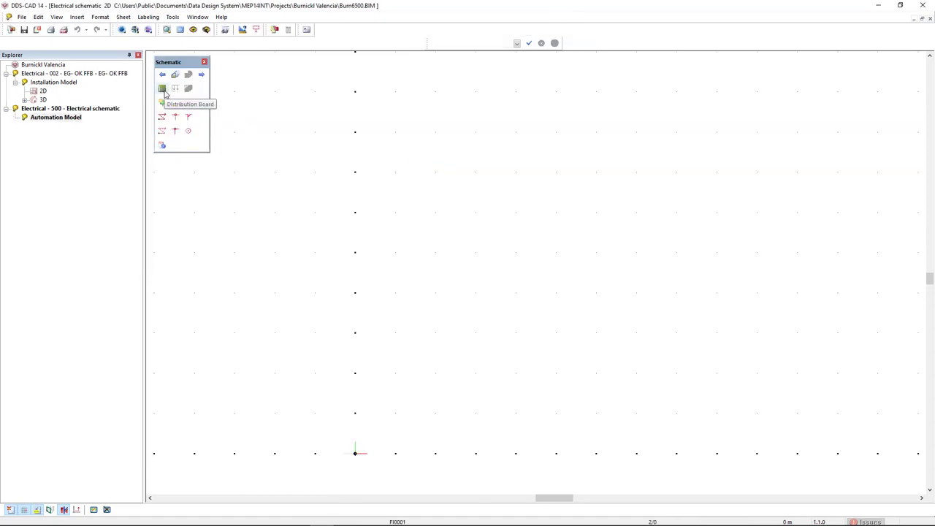
pyautogui.click(163, 91)
pyautogui.click(310, 108)
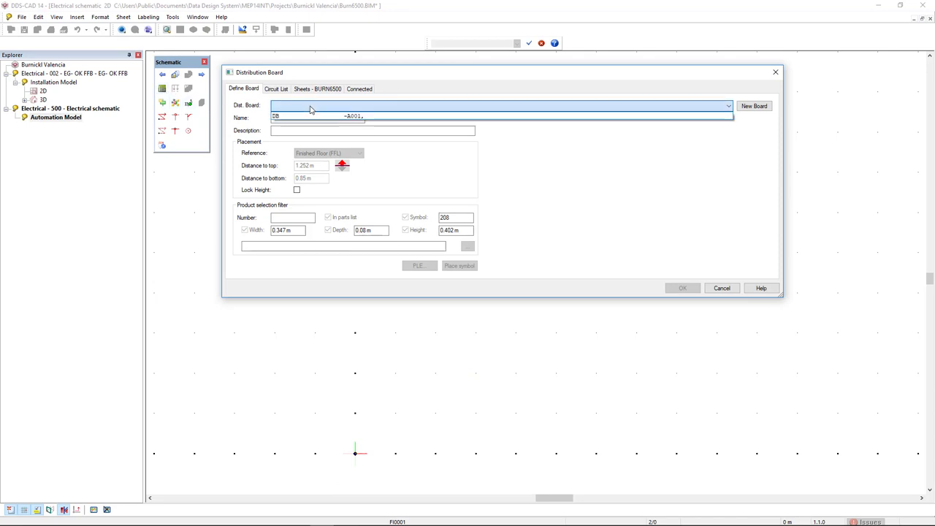
pyautogui.click(308, 116)
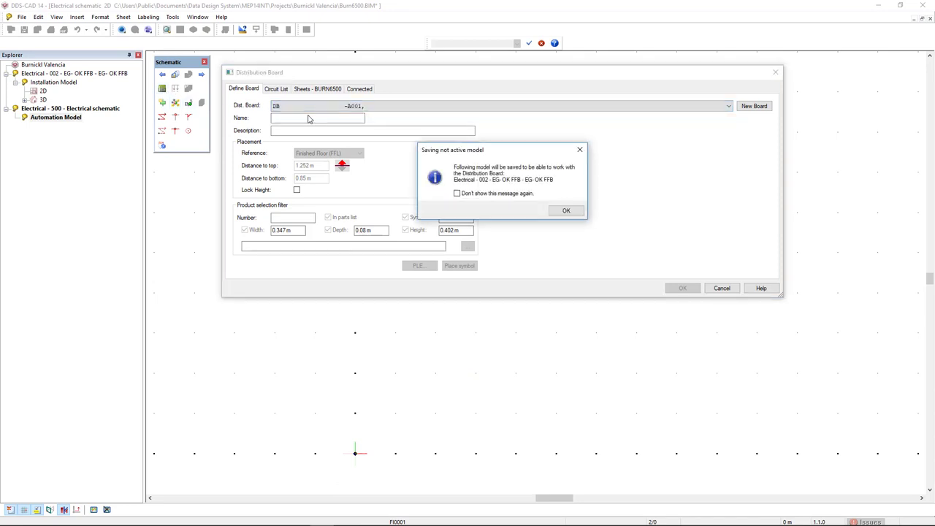
pyautogui.click(564, 210)
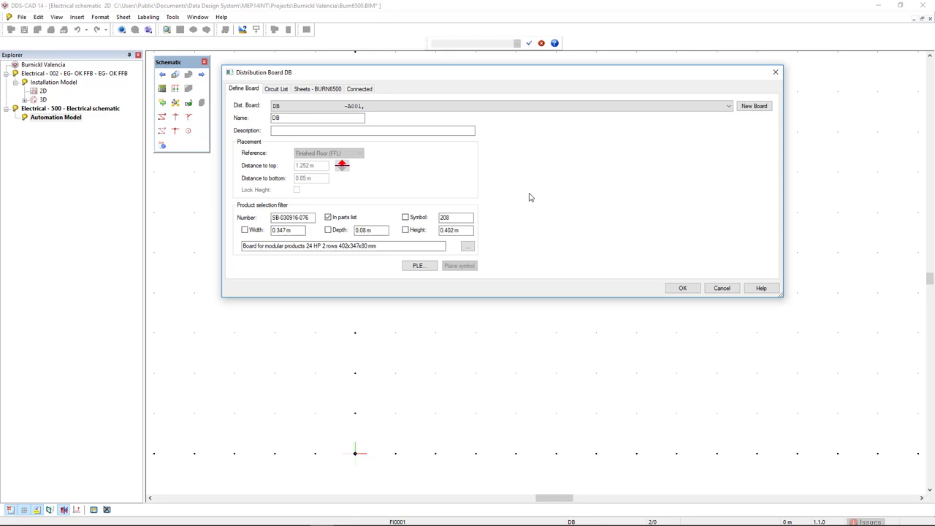
# Add Single Main Diagram (Landscape) and Multi Main Diagram L1-L3/N/PE sheets for DB
pyautogui.click(321, 89)
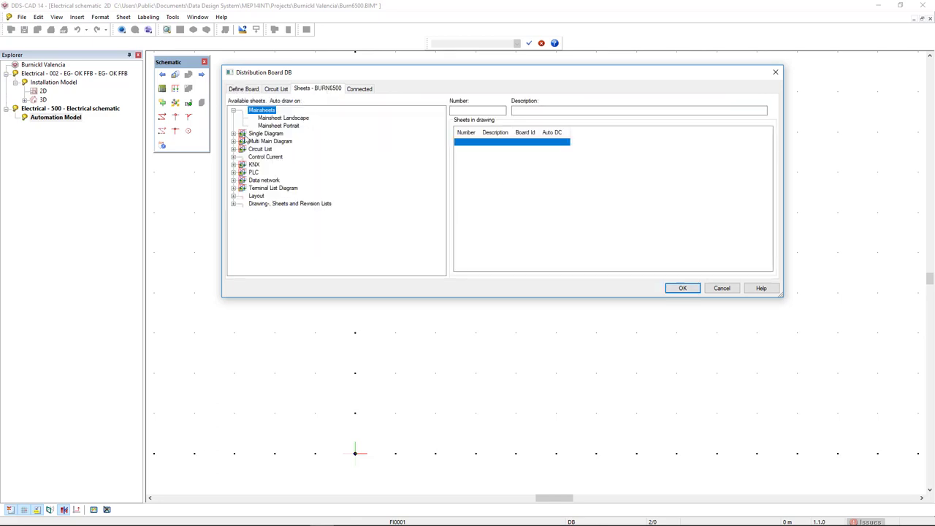
pyautogui.click(234, 133)
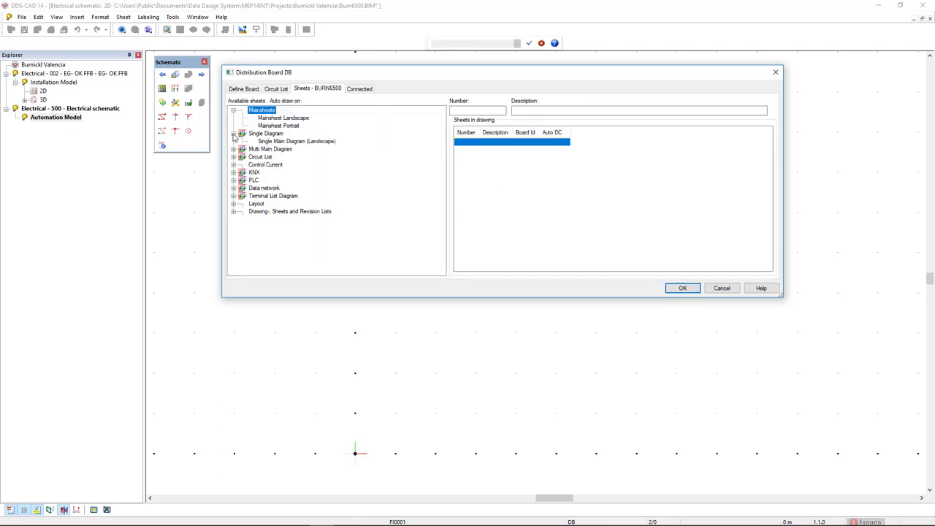
pyautogui.doubleClick(296, 142)
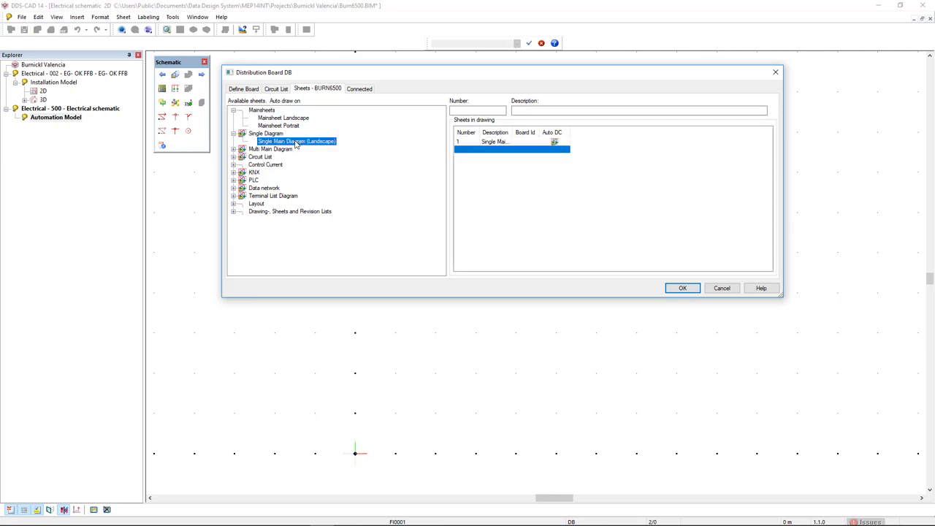
pyautogui.click(234, 150)
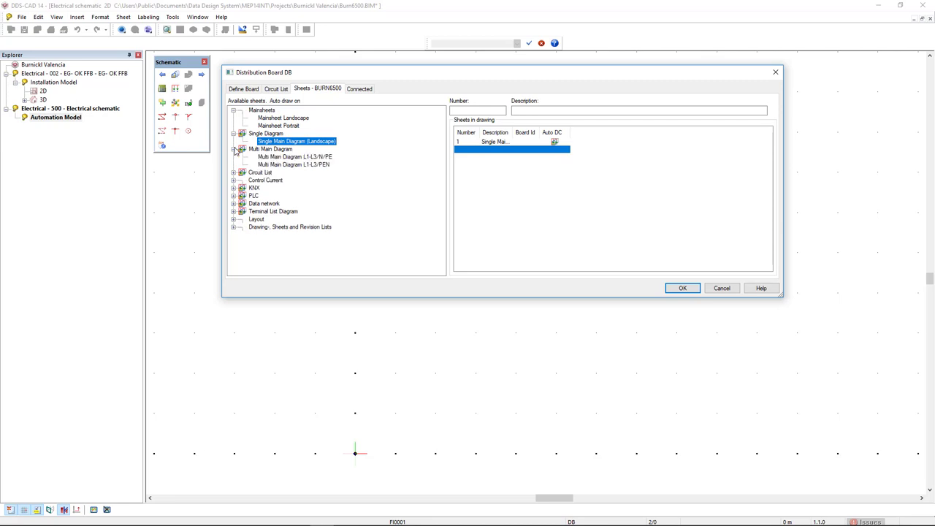
pyautogui.doubleClick(296, 157)
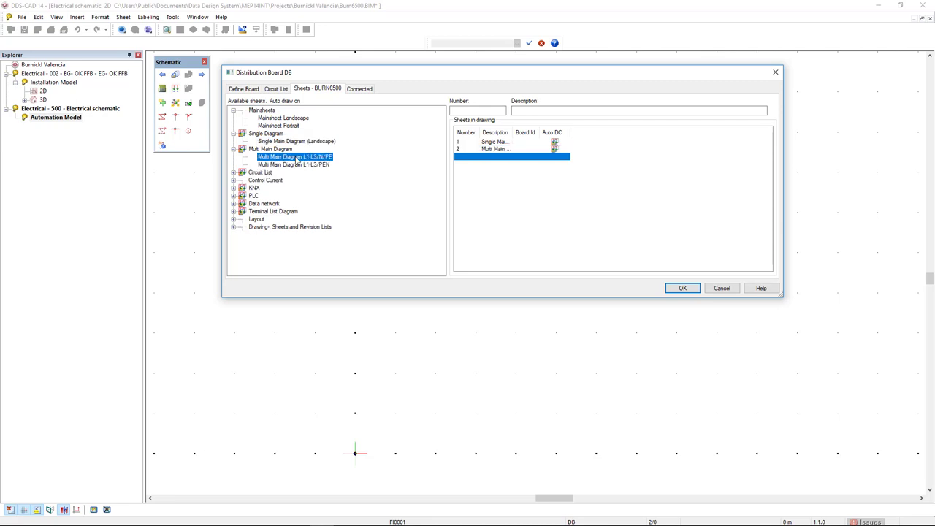
# Generate DB's diagram sheets and move on to sheet 2, the multi main diagram
pyautogui.click(681, 289)
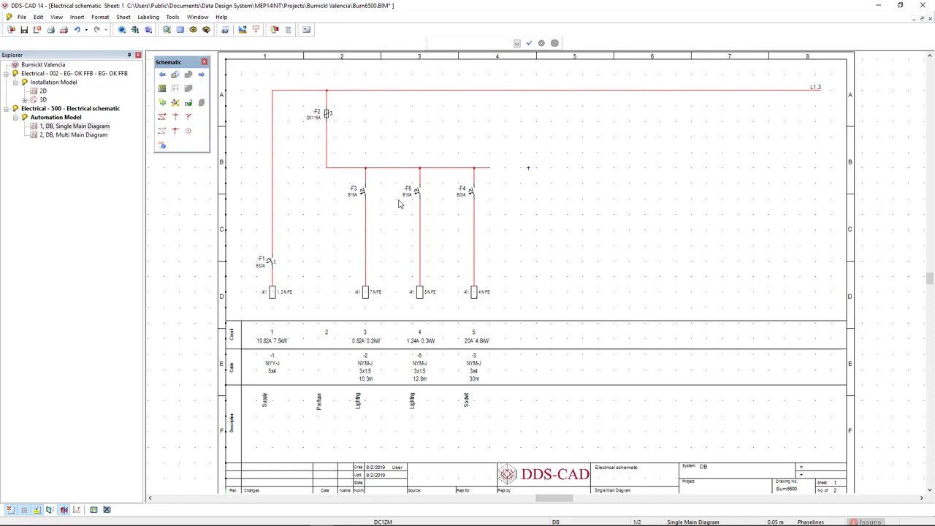
pyautogui.click(204, 75)
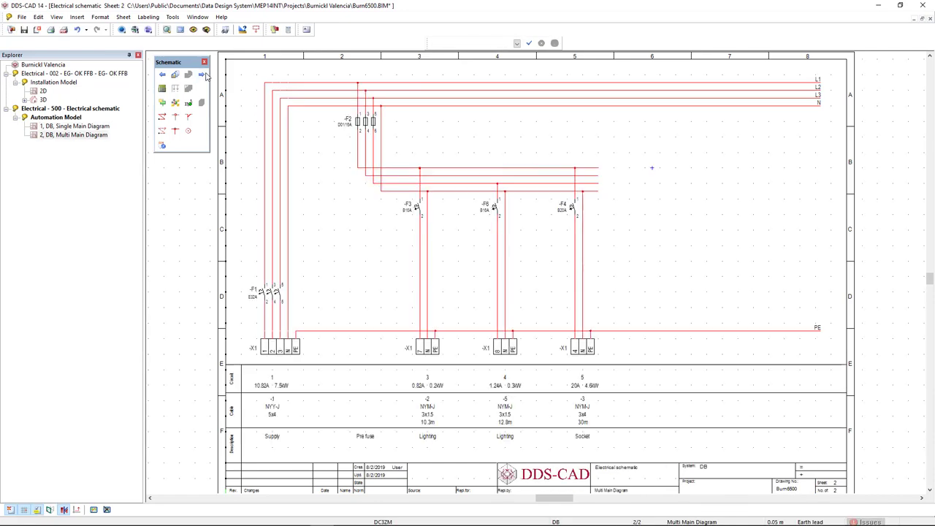